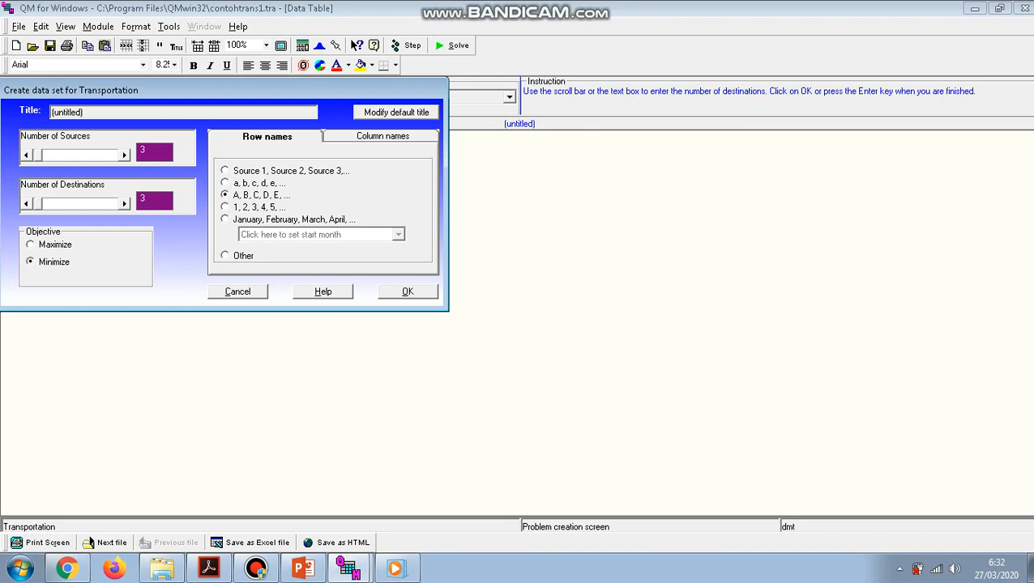
Cancel the new transportation data set and solve the existing problem with the Northwest Corner Method.
click(84, 113)
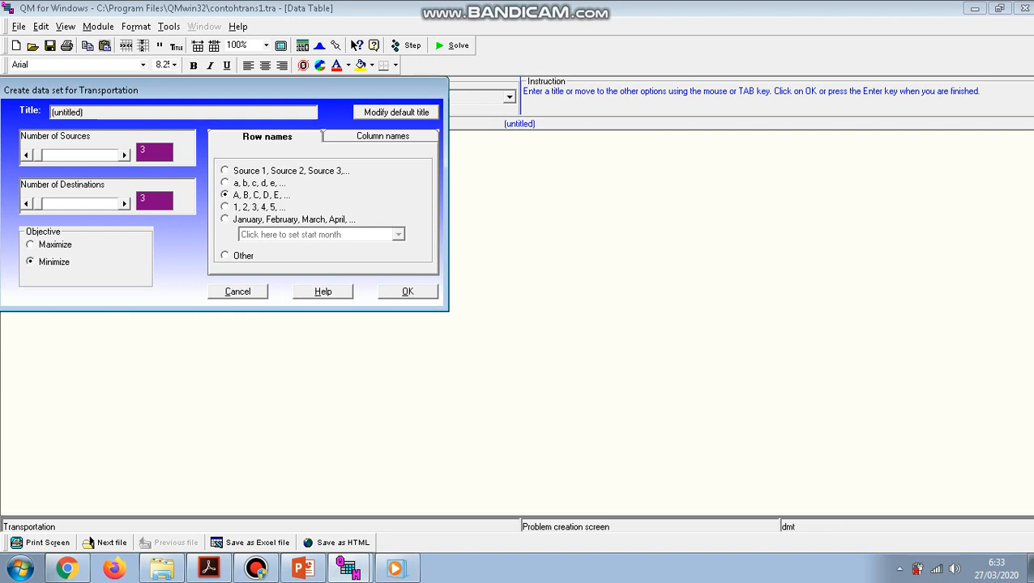
click(237, 292)
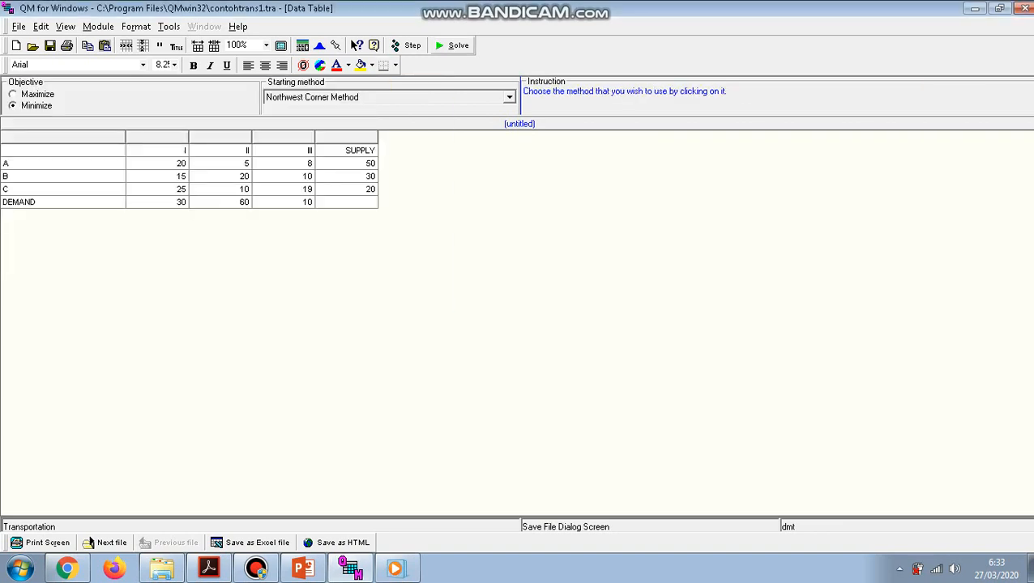
click(454, 45)
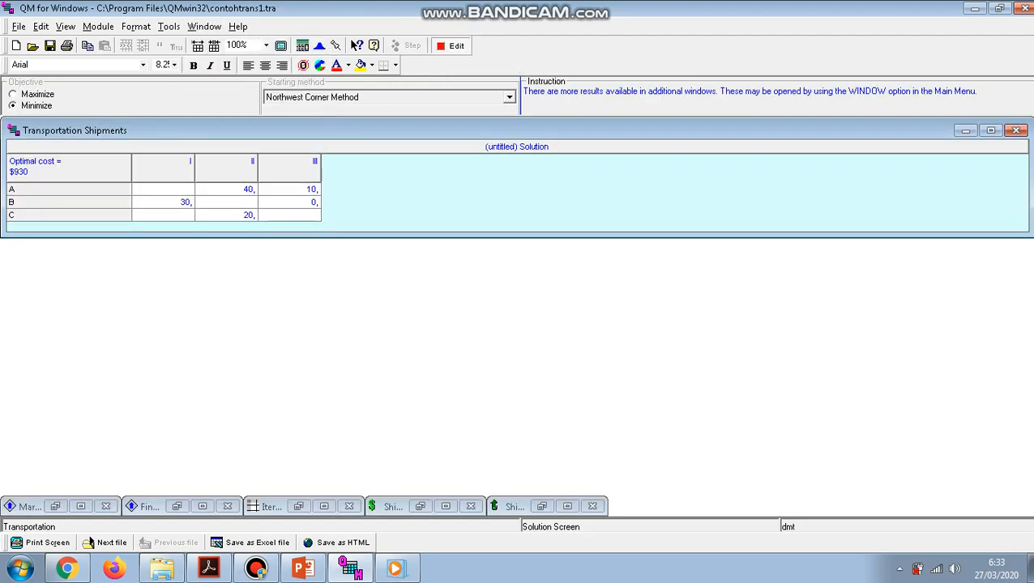
Return to the problem's data table and view slide 16, Kesimpulan (LC), in the PowerPoint presentation.
click(451, 45)
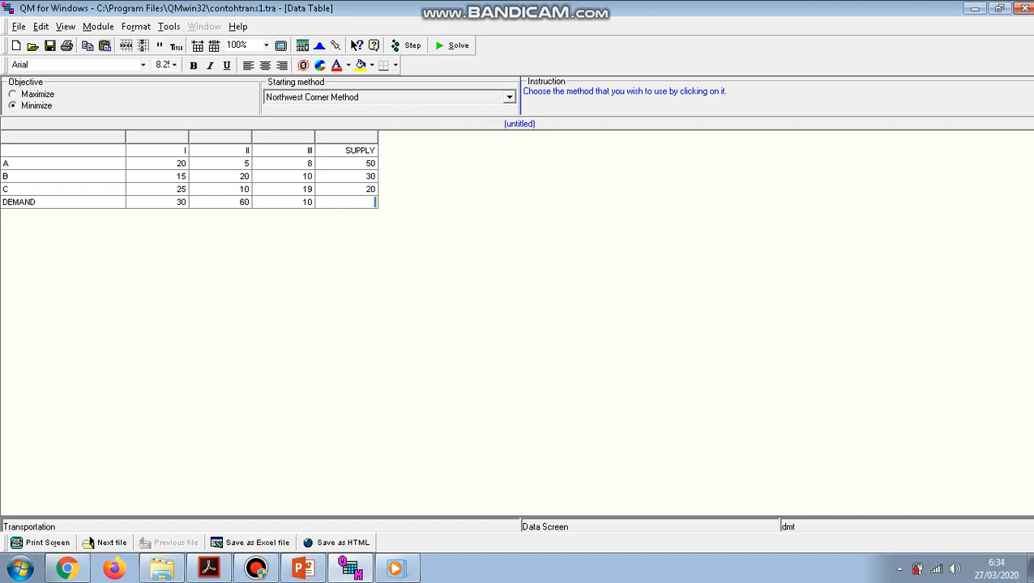
click(509, 98)
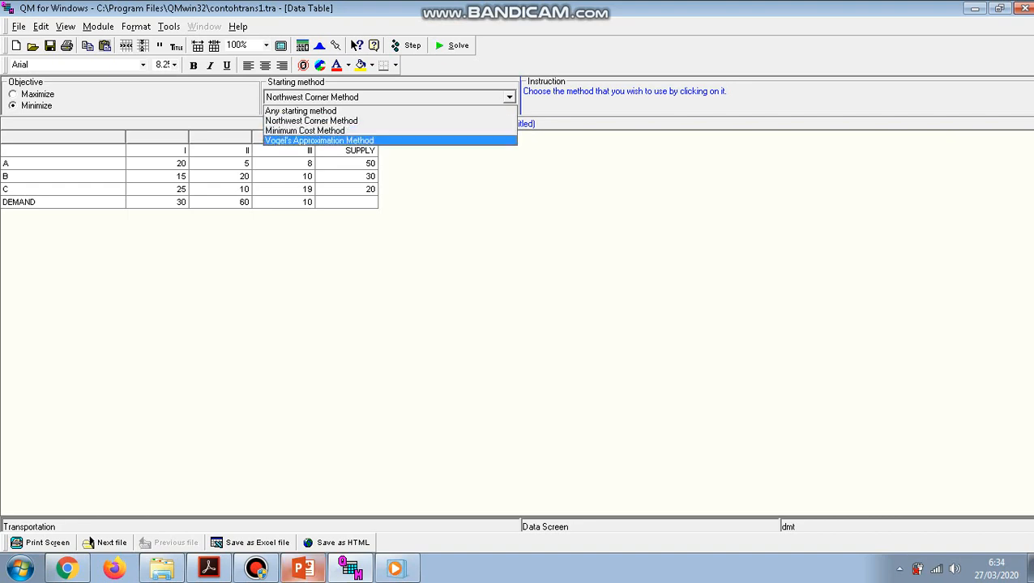
click(302, 568)
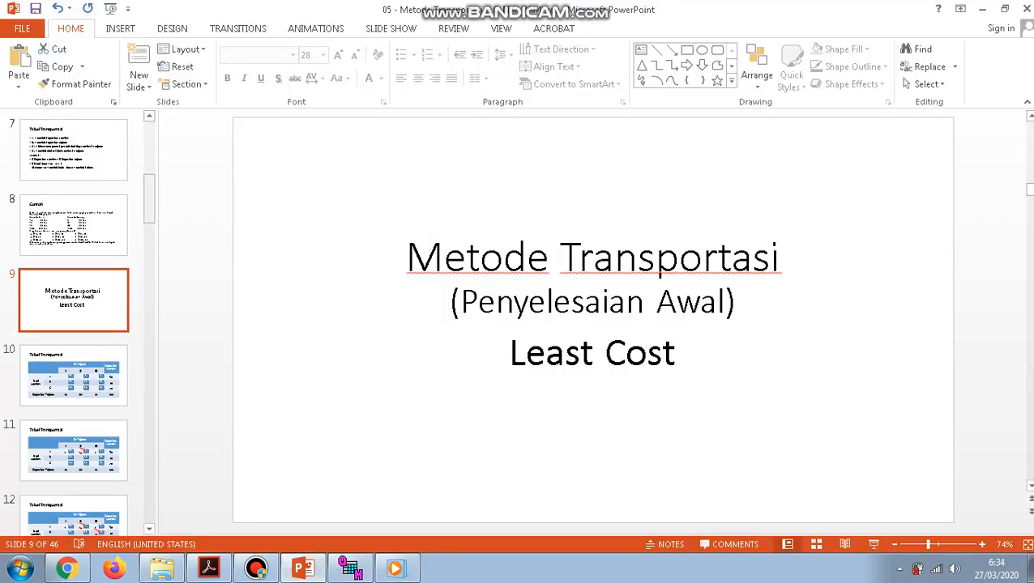
drag(149, 198, 149, 258)
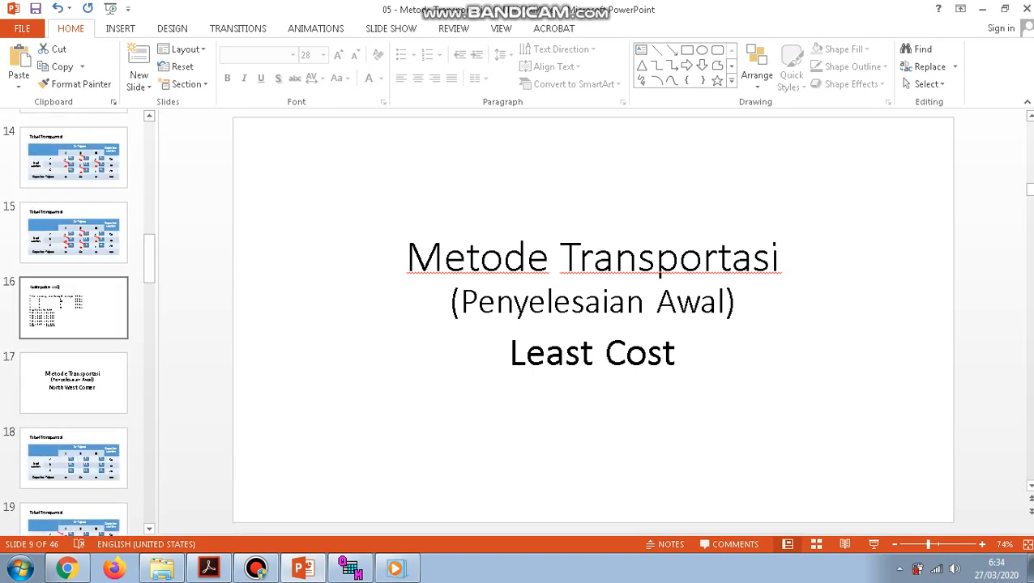
click(74, 308)
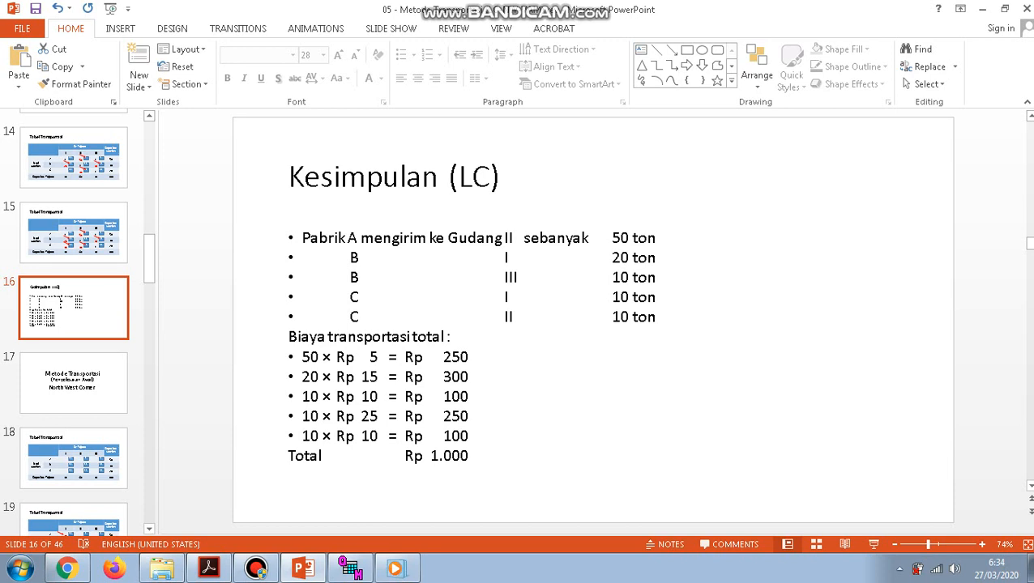
Switch to QM for Windows, set the starting method to Minimum Cost Method and solve the problem.
click(350, 568)
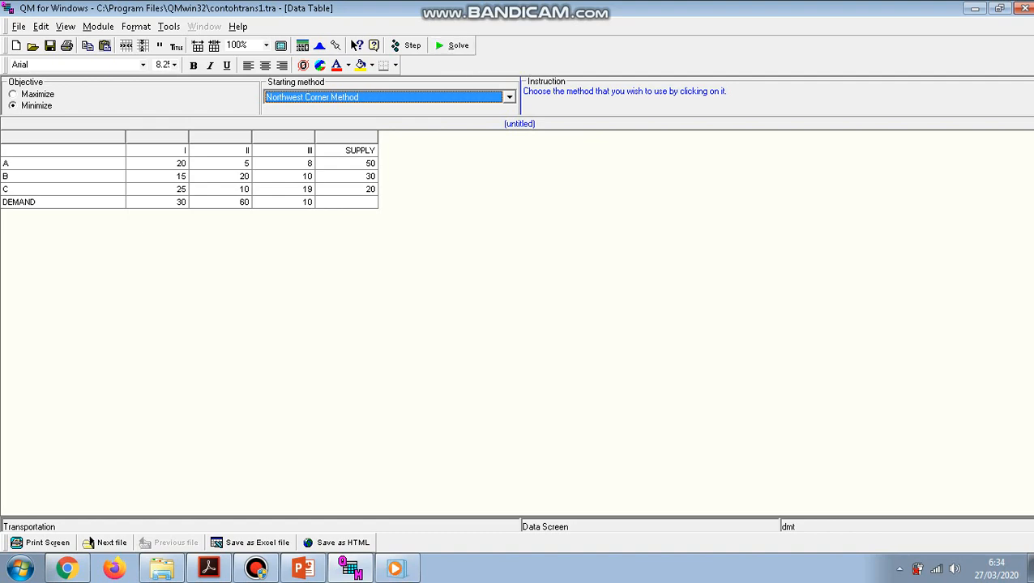
click(509, 98)
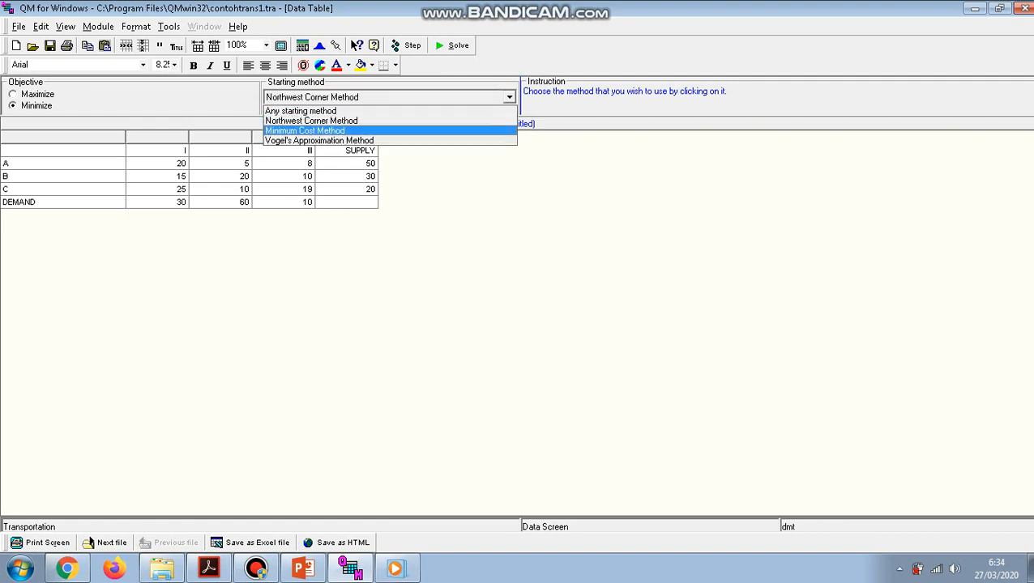
key(Return)
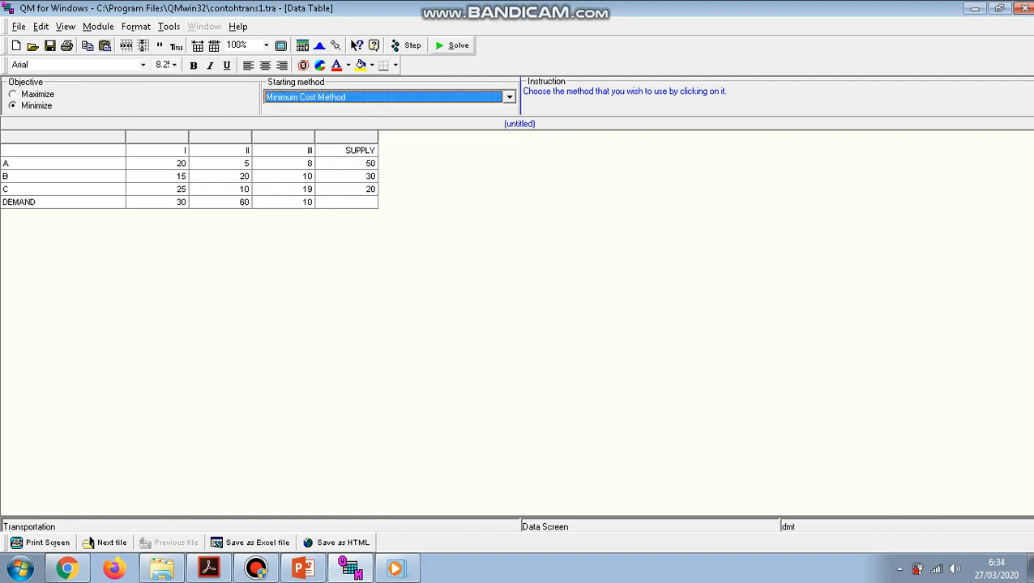
click(451, 44)
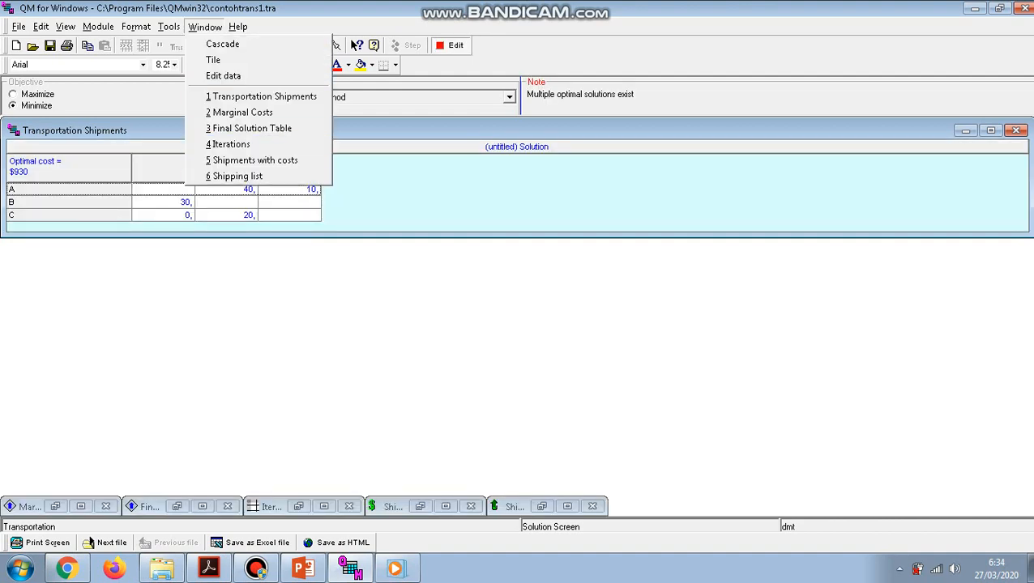
Open the Iterations results and compare them with the Kesimpulan (LC) slide in PowerPoint.
click(389, 284)
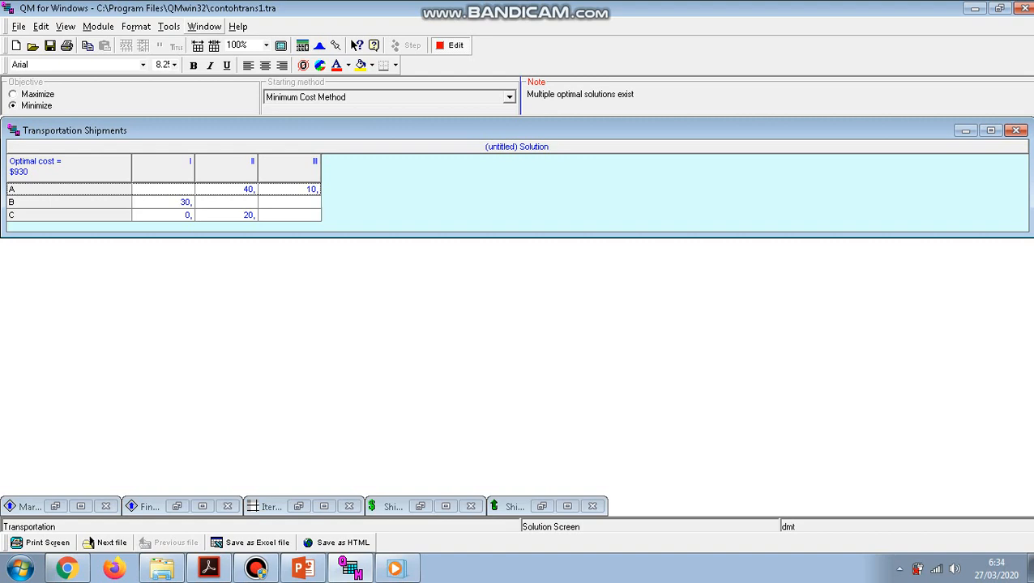
click(204, 26)
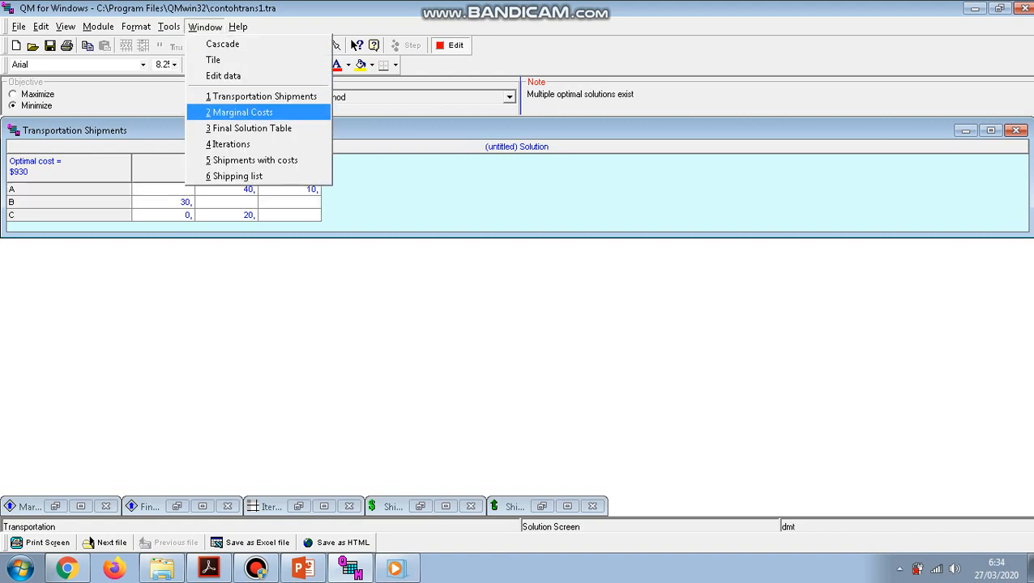
click(231, 144)
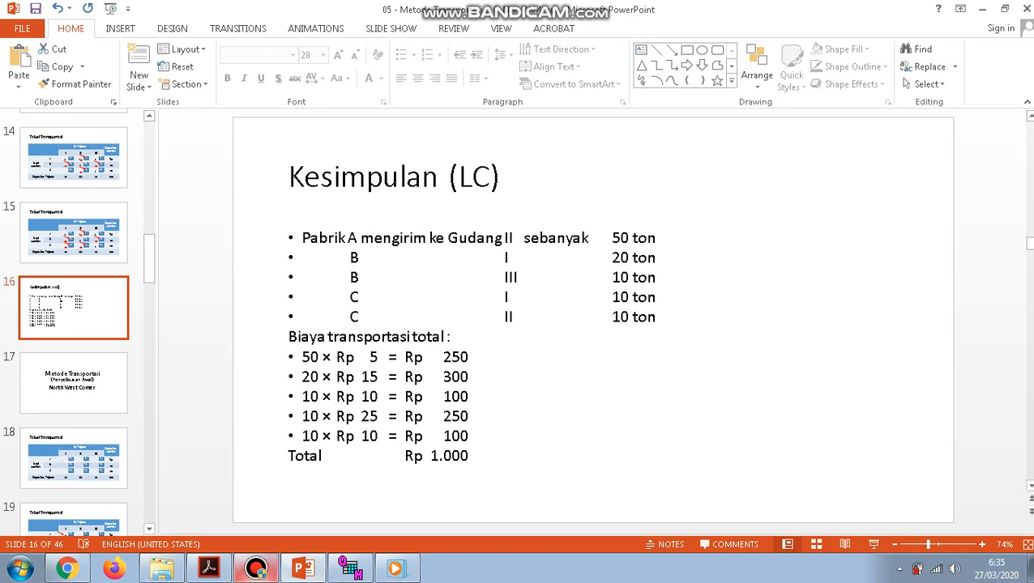
mouse_move(256, 568)
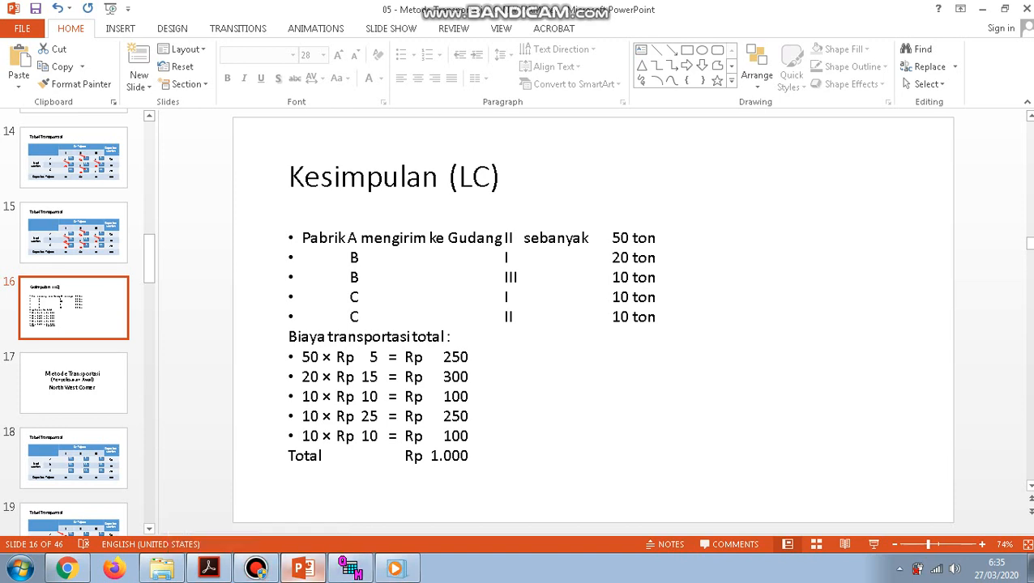
mouse_move(303, 568)
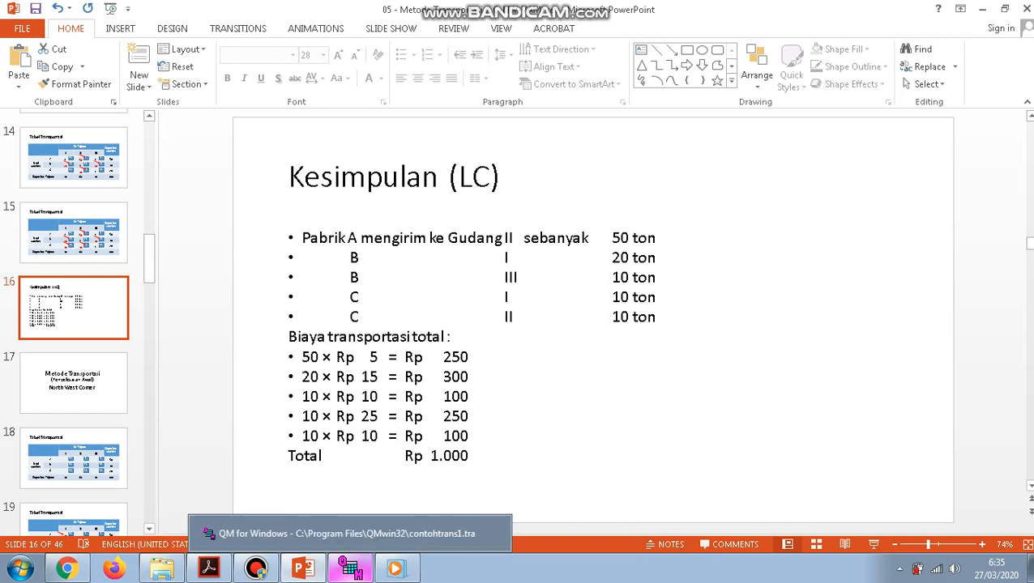
Back in QM for Windows, set the starting method to Northwest Corner Method and solve the problem.
click(350, 569)
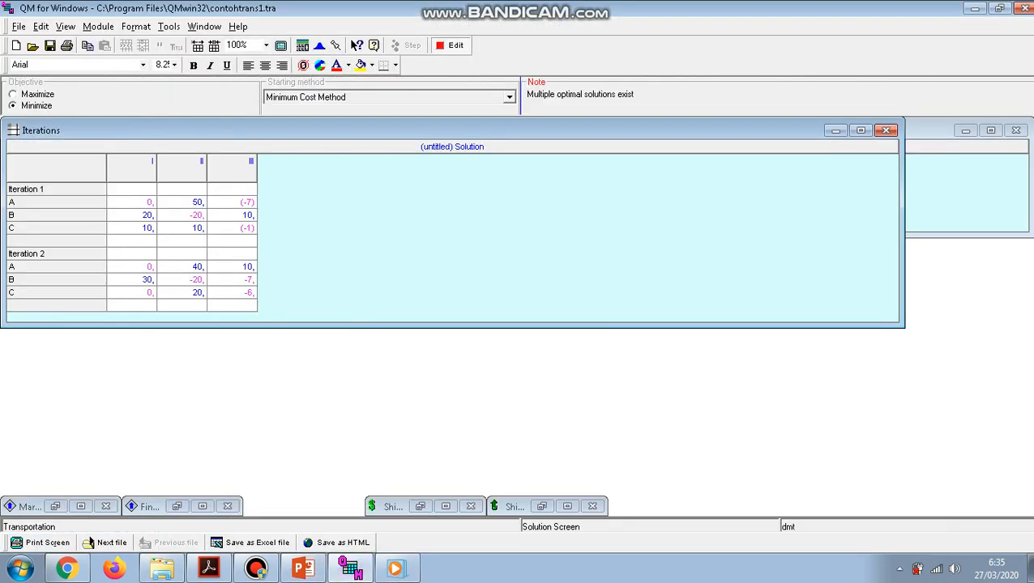
click(451, 45)
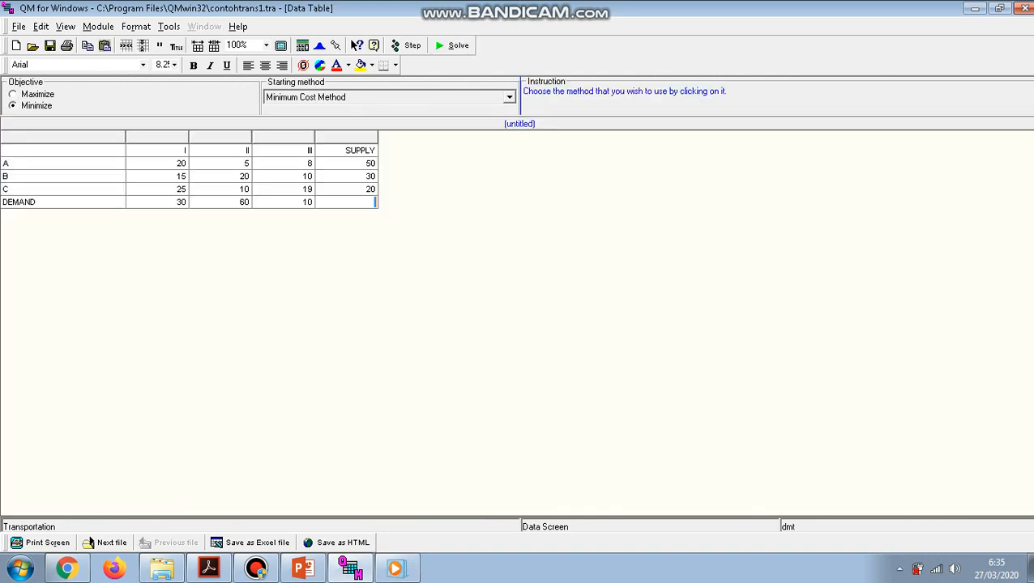
click(509, 97)
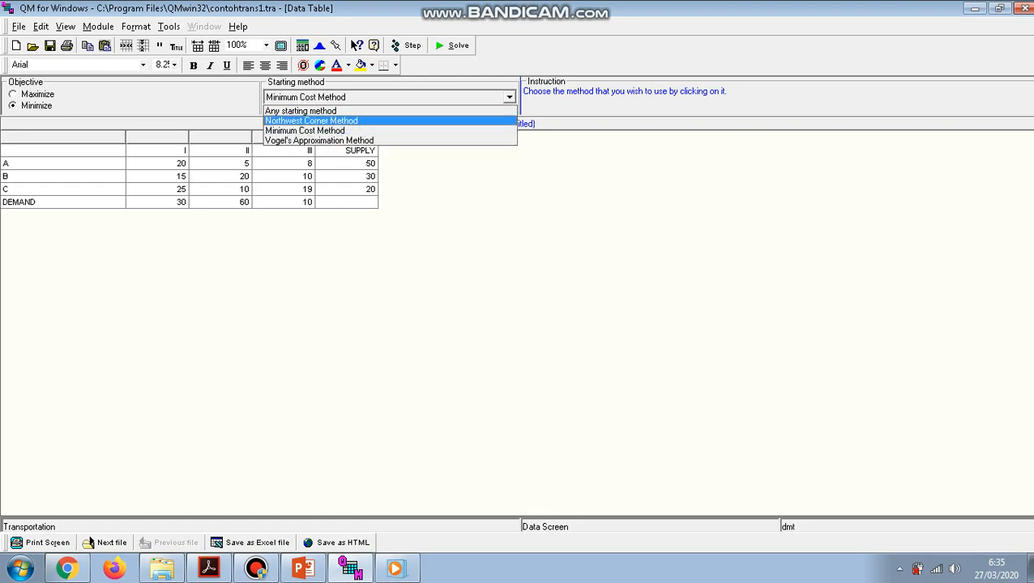
click(311, 121)
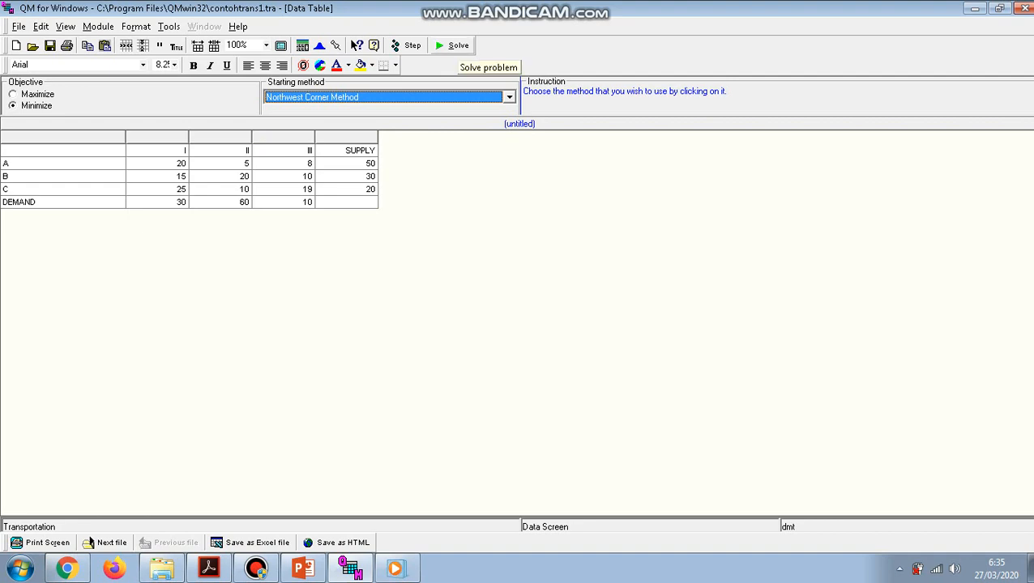
click(456, 46)
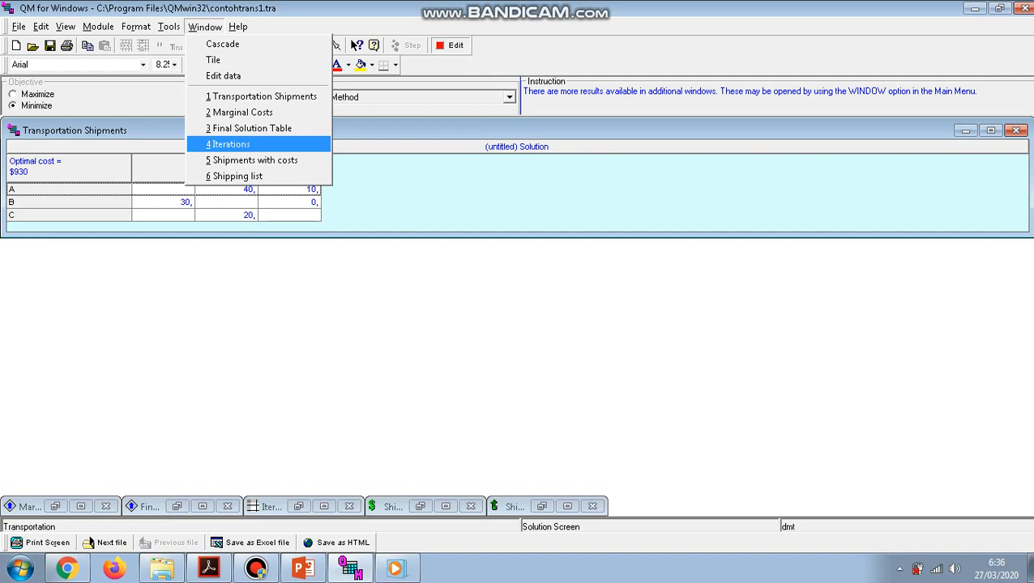
Open the Iterations results and compare them with PowerPoint slides 24, Kesimpulan (NWC), and 23, Tabel Transportasi.
key(Return)
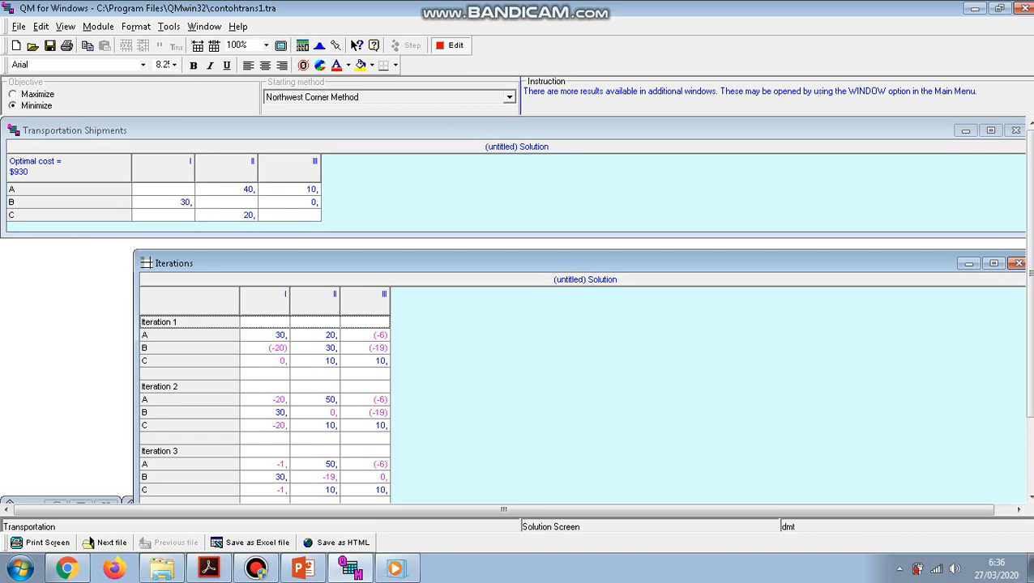
mouse_move(303, 569)
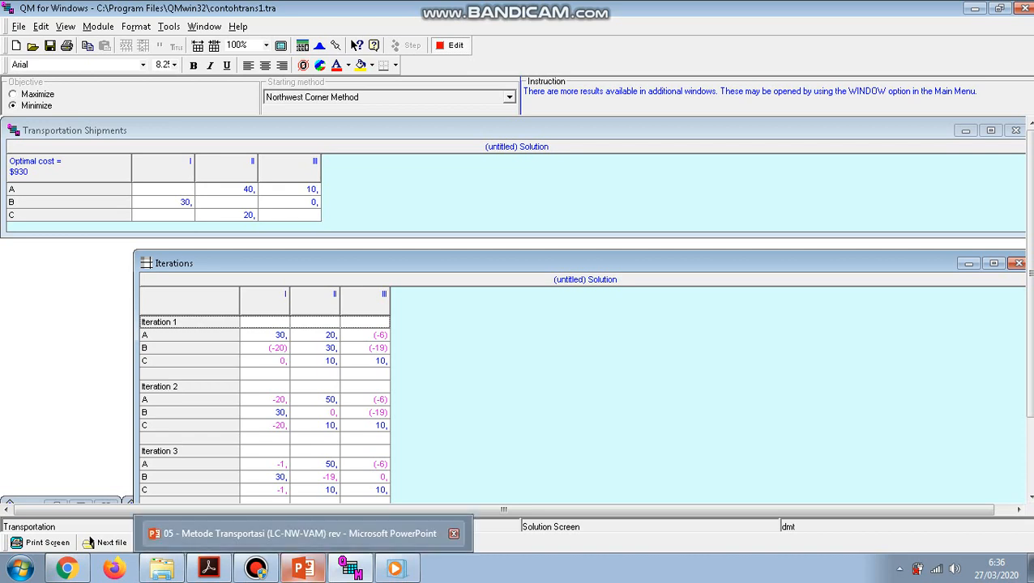
click(303, 569)
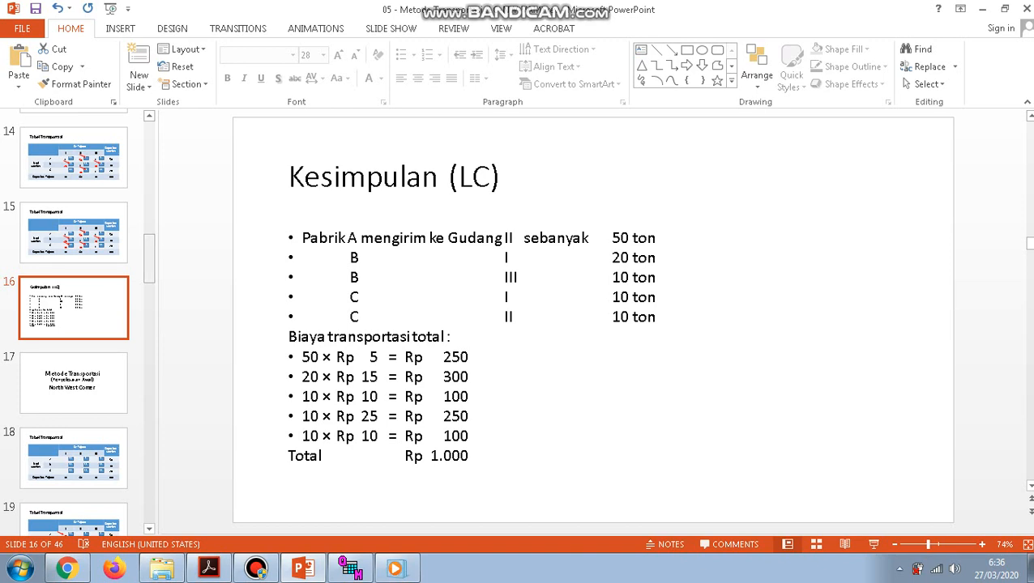
drag(149, 259, 149, 332)
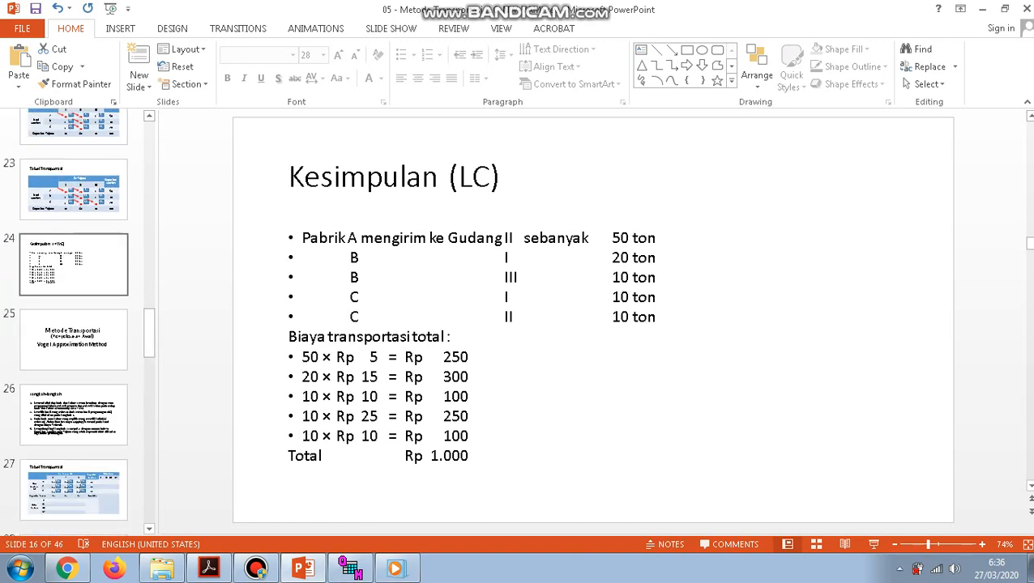
click(77, 265)
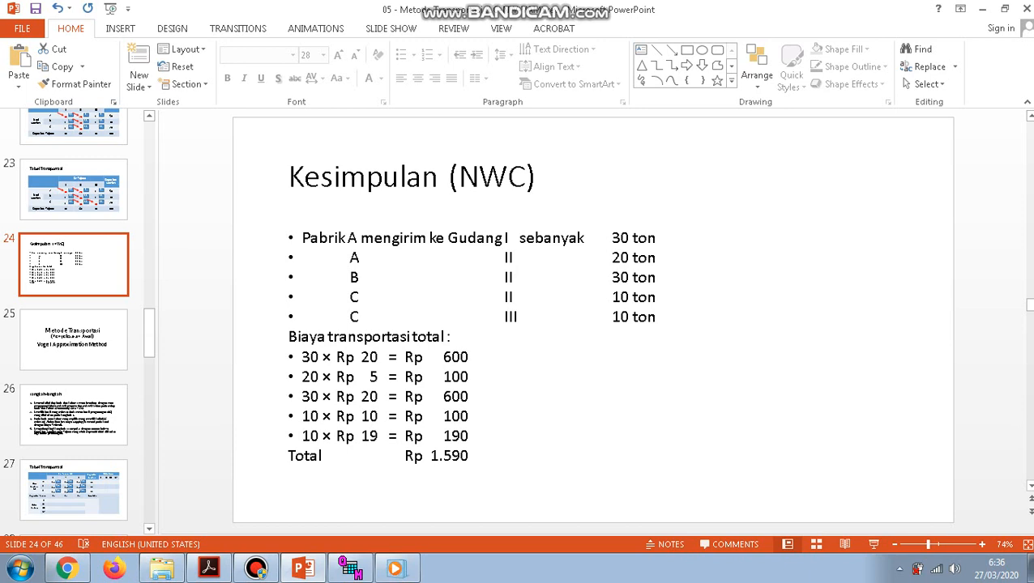
click(81, 191)
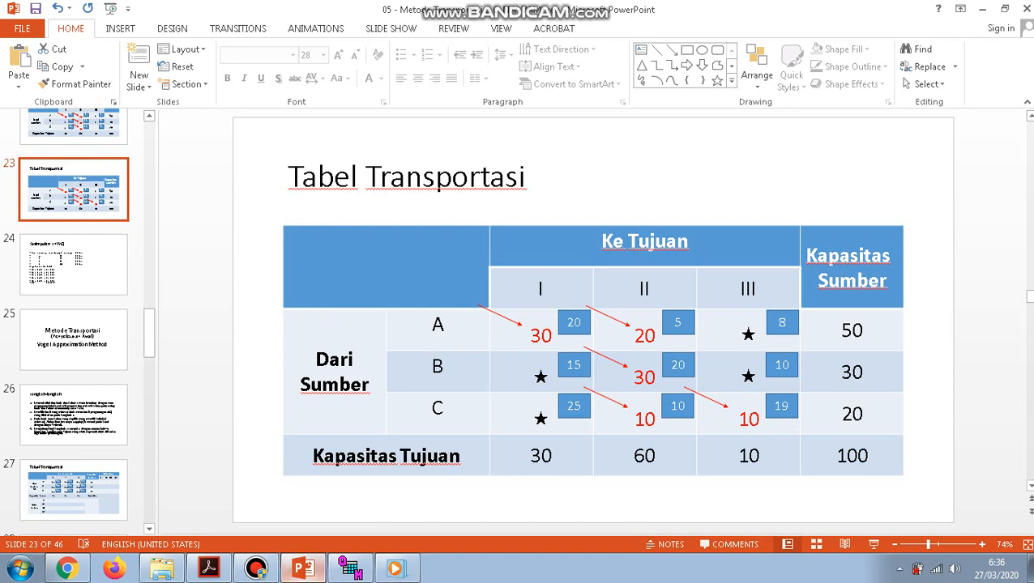
Return to QM for Windows, set the starting method to Vogel's Approximation Method and solve the problem.
click(349, 569)
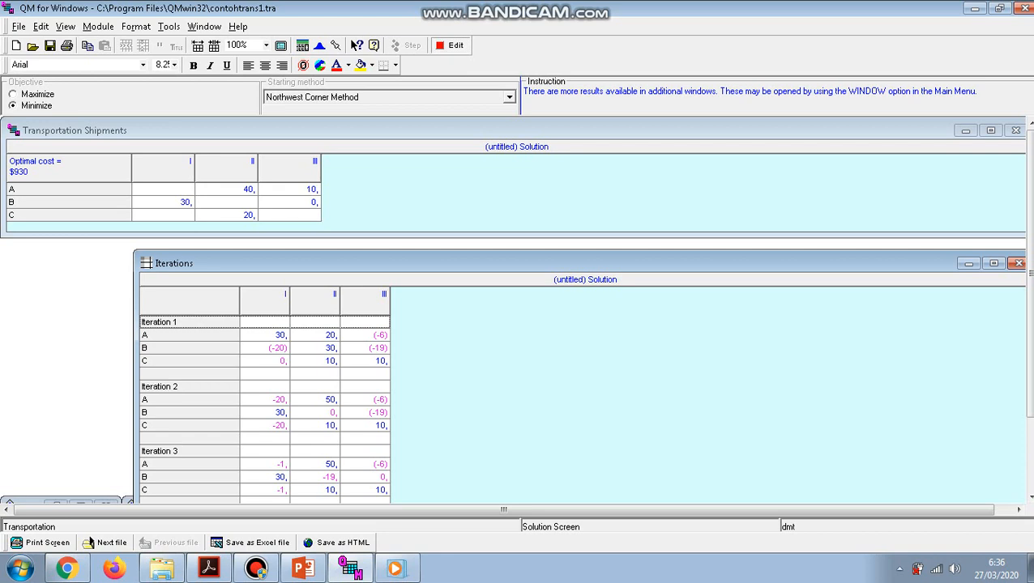
click(455, 45)
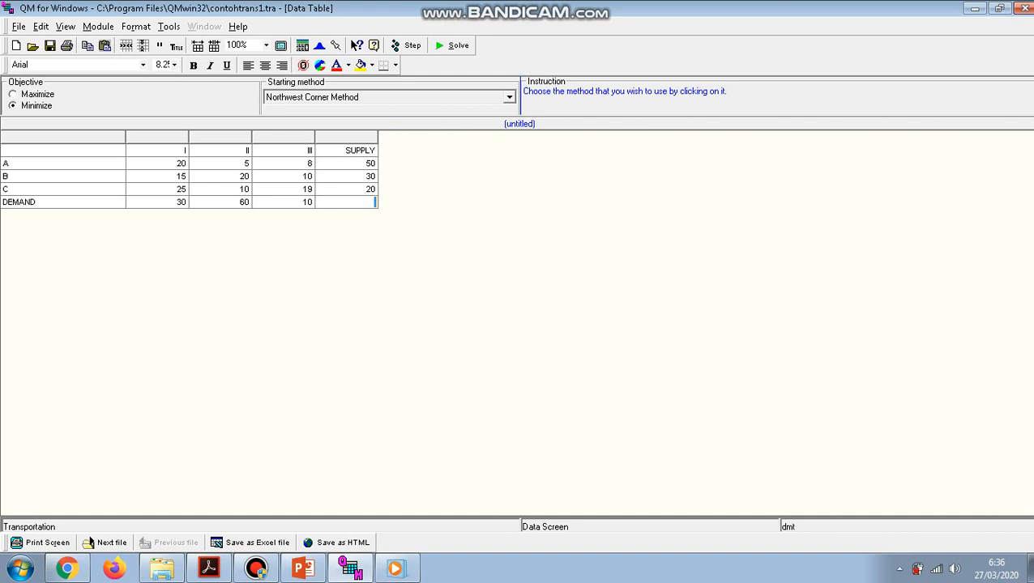
click(508, 97)
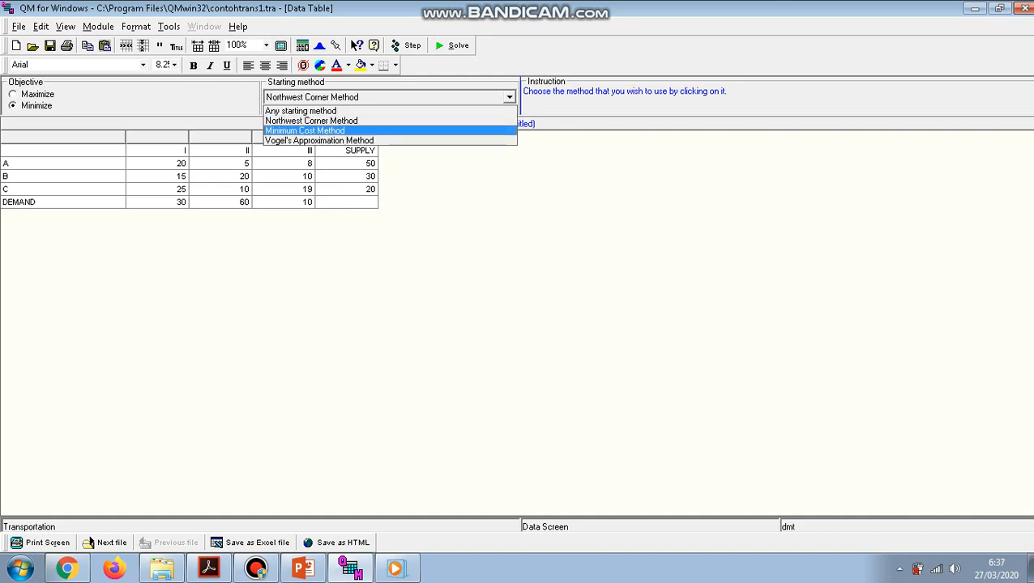
click(319, 141)
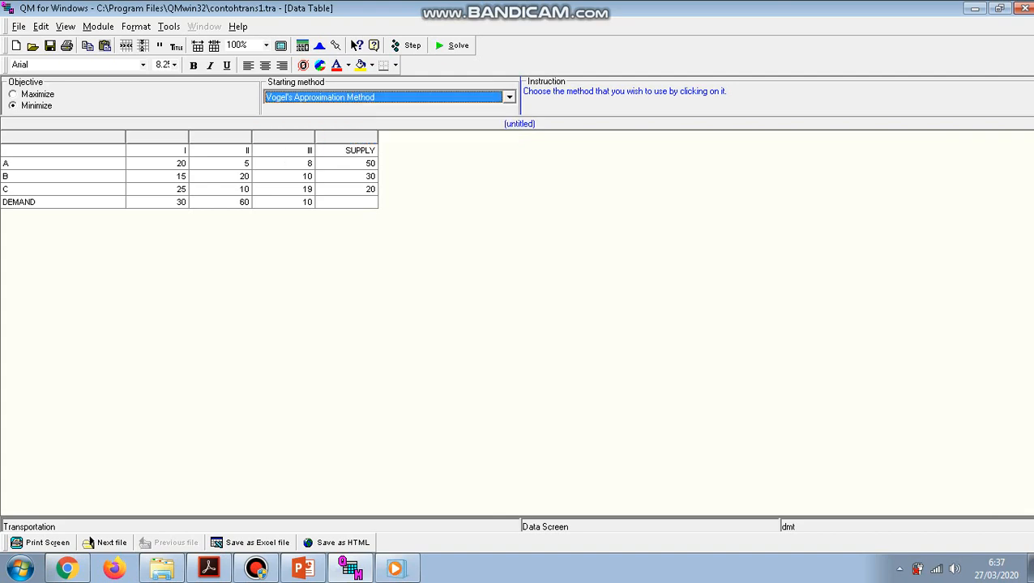
click(455, 45)
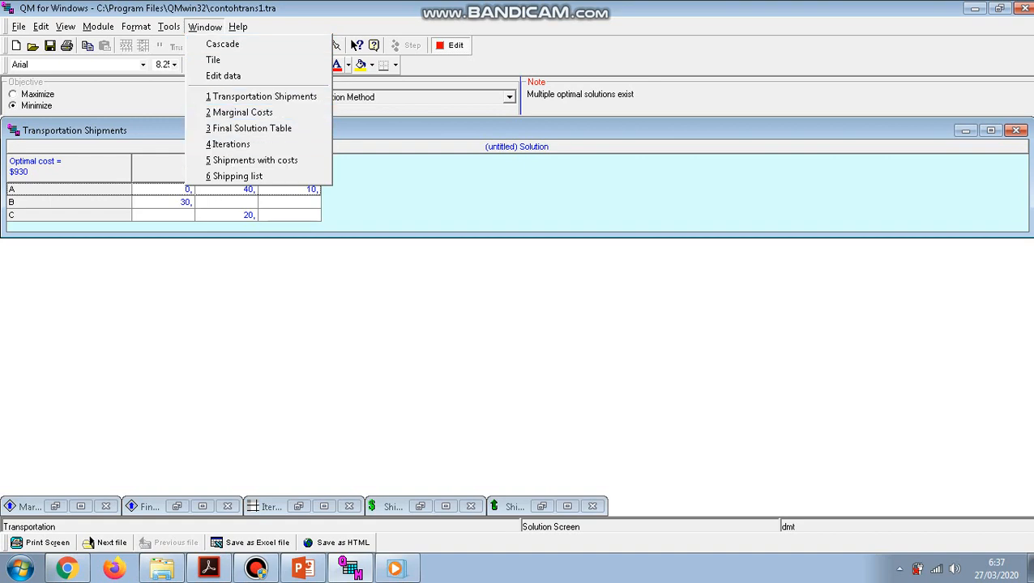
Open the Iterations results and compare them with slide 45, Kesimpulan (VAM), in PowerPoint.
key(Return)
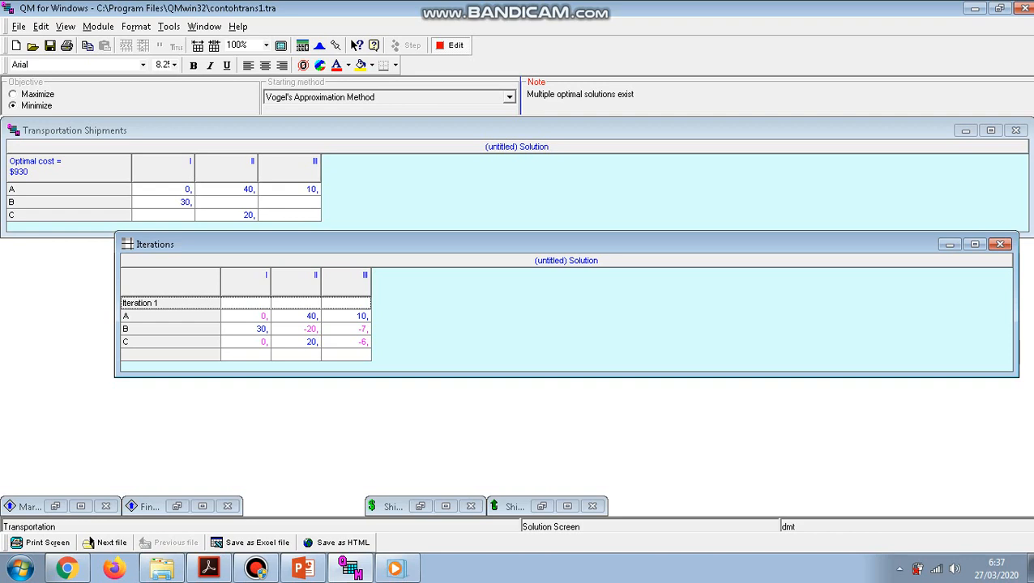
mouse_move(350, 569)
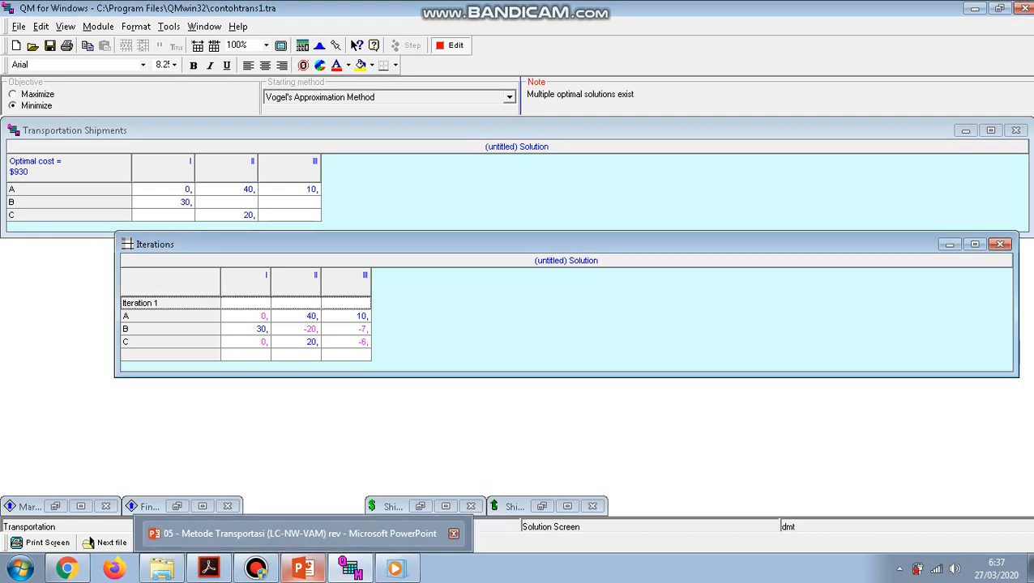
click(303, 569)
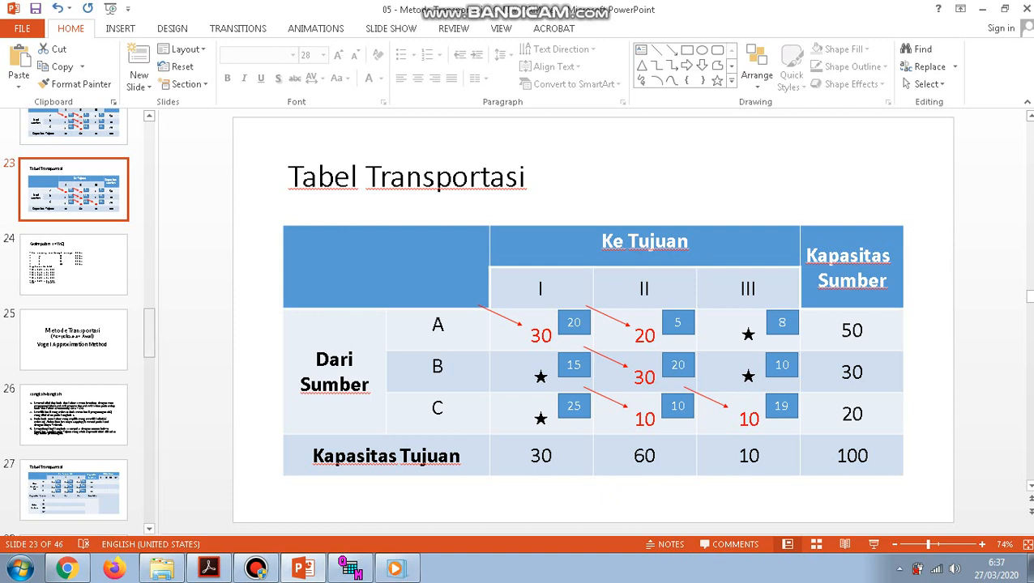
drag(149, 333, 149, 500)
click(74, 416)
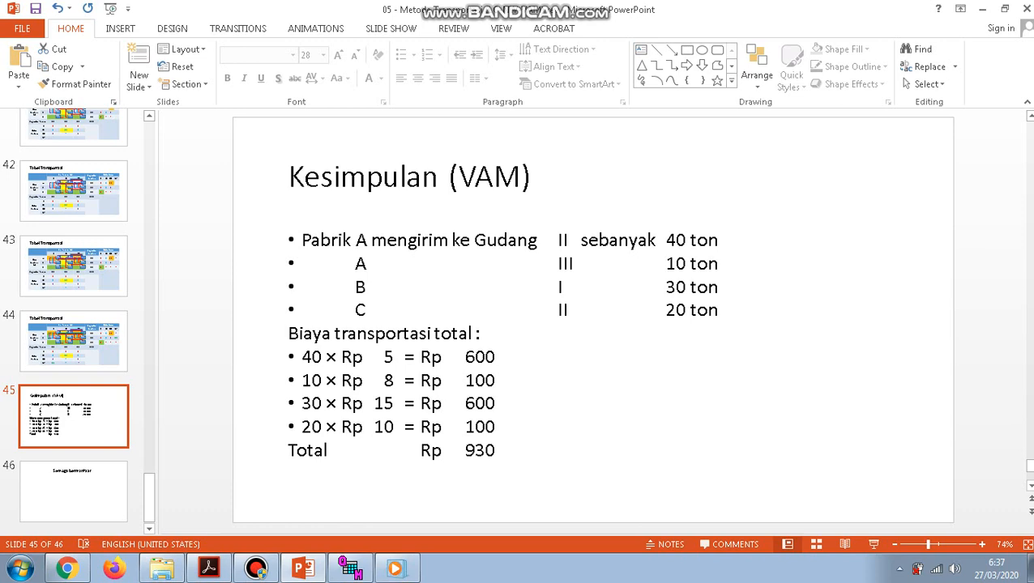
Switch back to QM for Windows and exit the program.
click(350, 568)
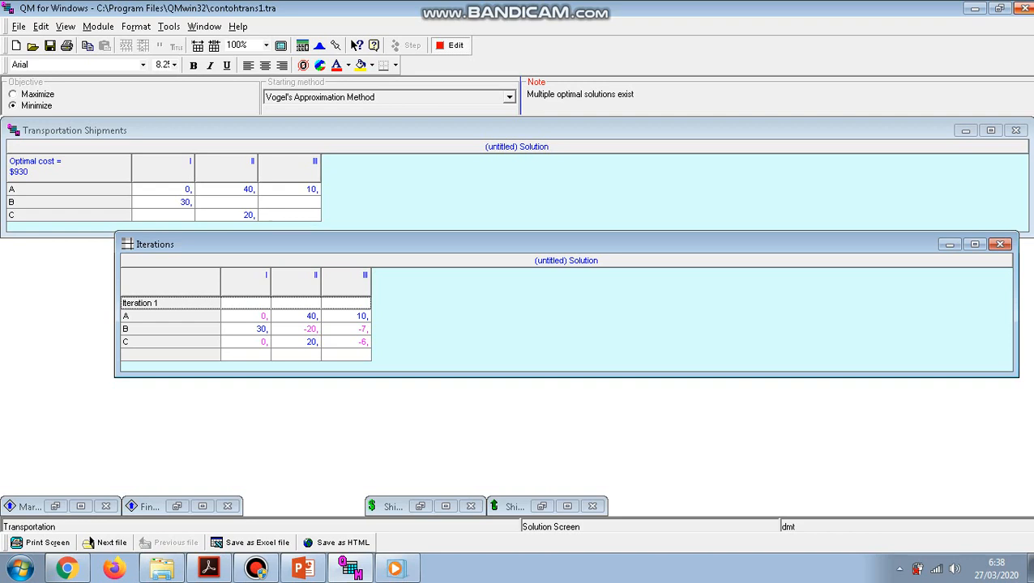
key(alt+F4)
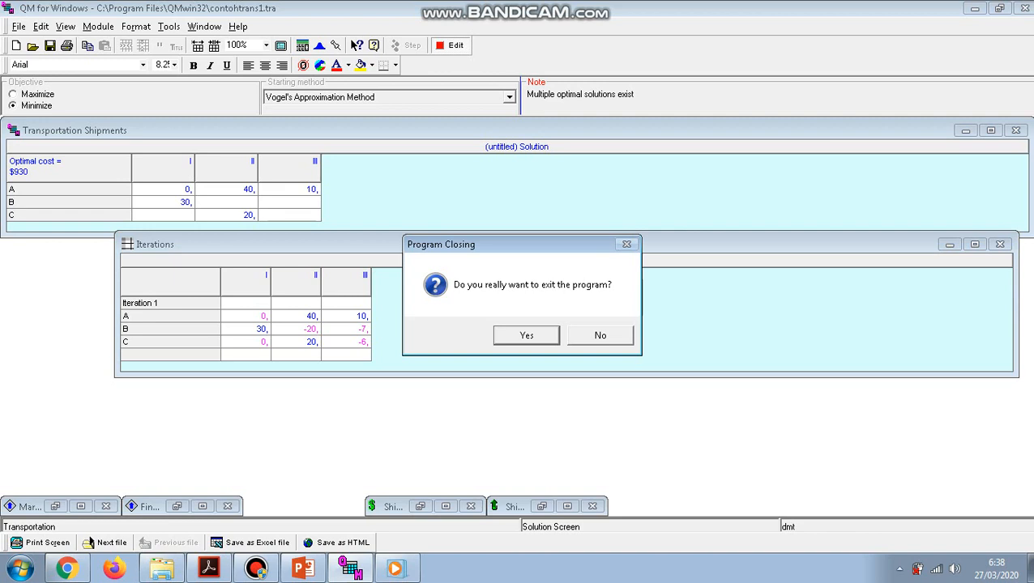